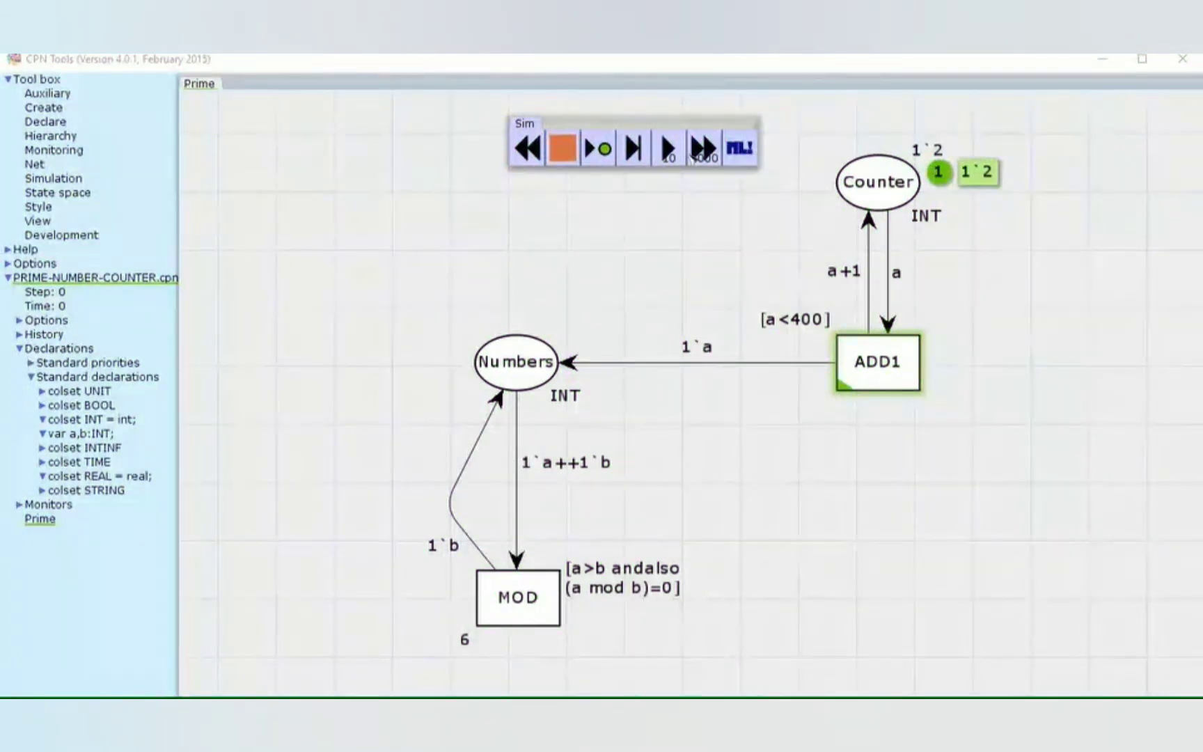
Step: Run the Prime net simulation with the 1000-step fast-forward tool, and put the tool away when the run ends
click(703, 149)
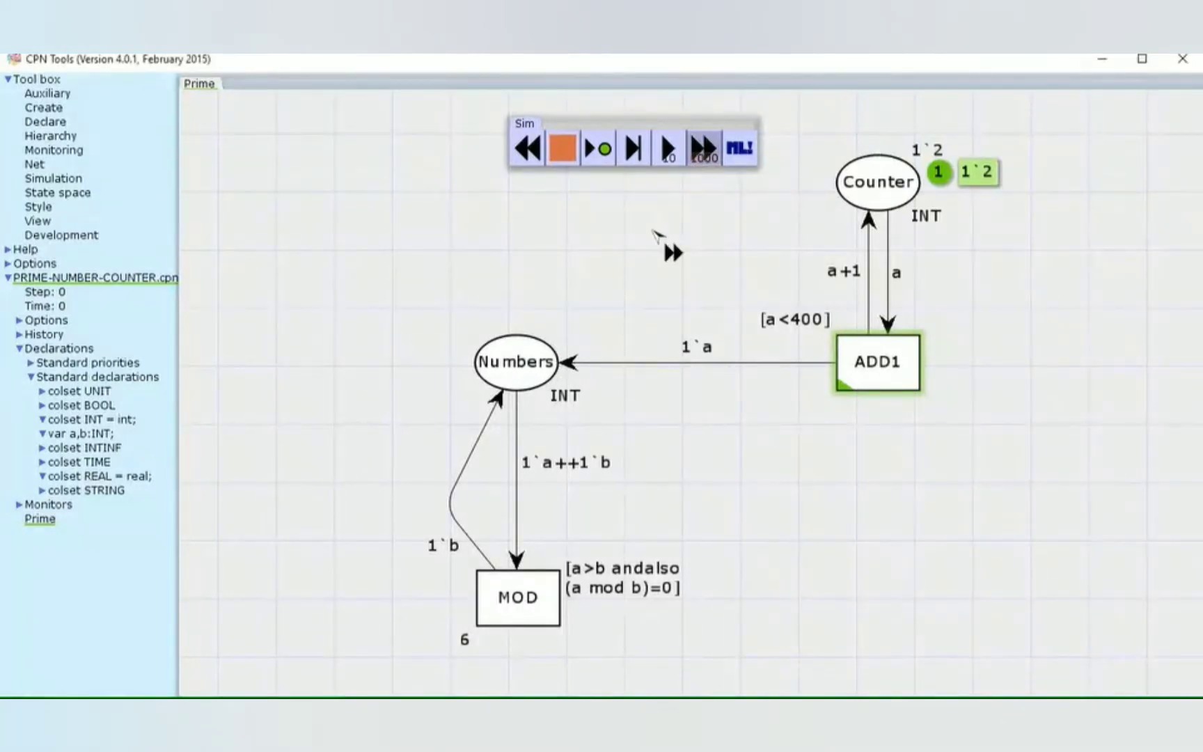
click(654, 232)
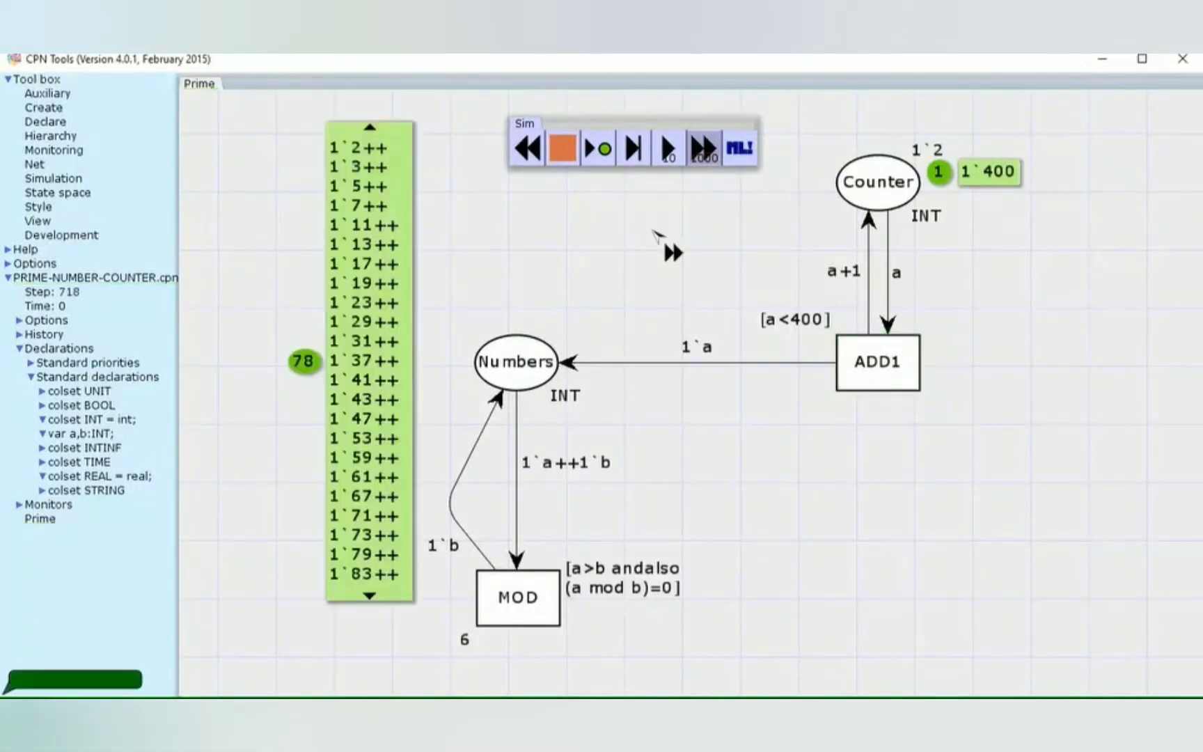
right_click(616, 244)
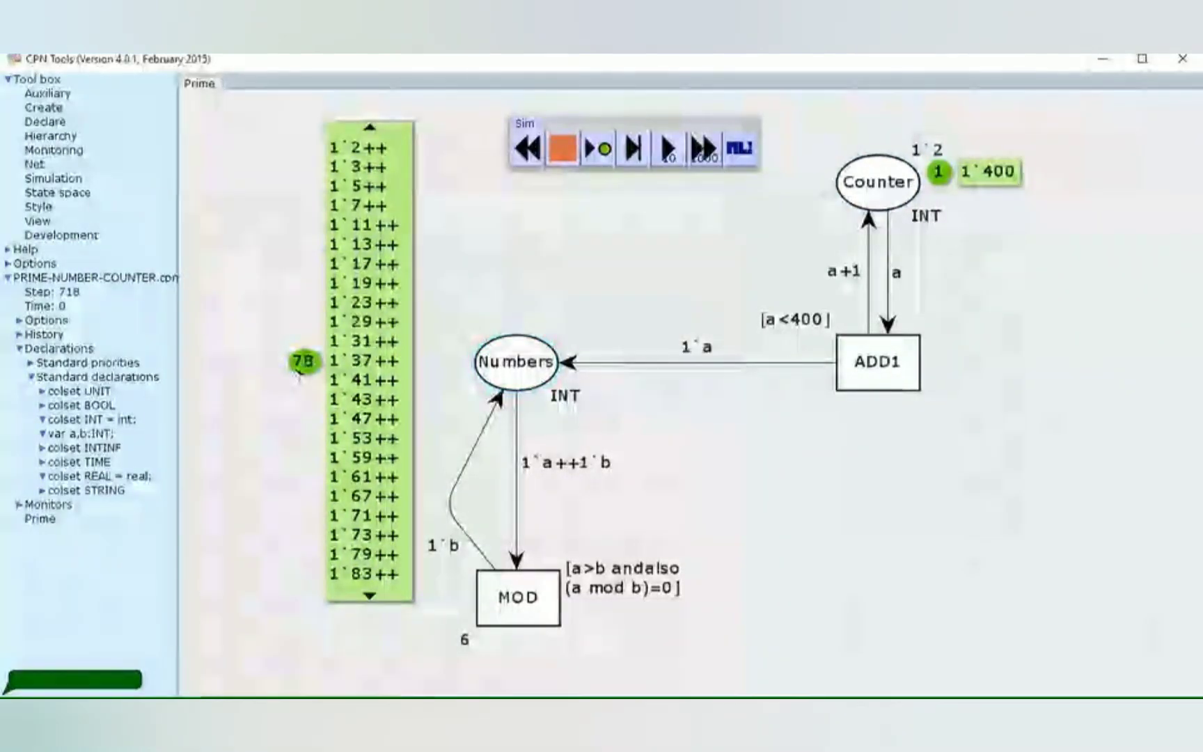
Step: Examine the full list of tokens in the Numbers place, going through to the largest values
click(369, 597)
click(370, 596)
click(369, 596)
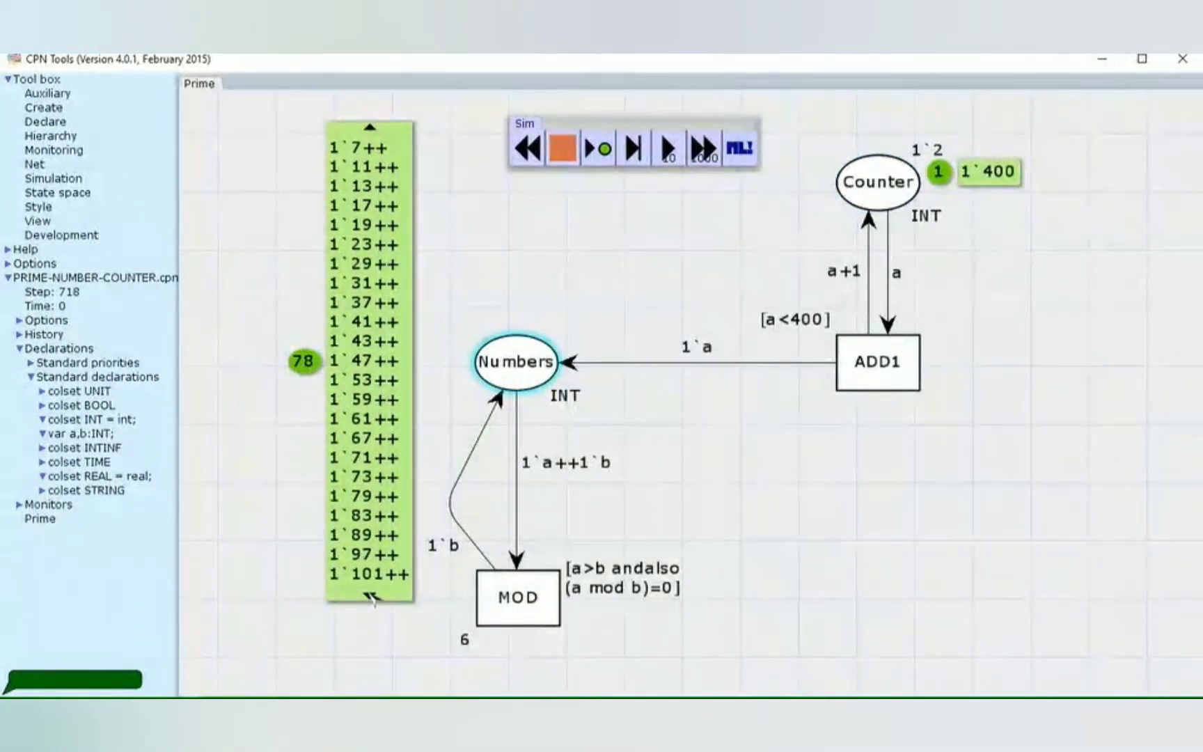
click(370, 596)
click(369, 596)
click(369, 596)
click(370, 596)
click(369, 596)
click(369, 597)
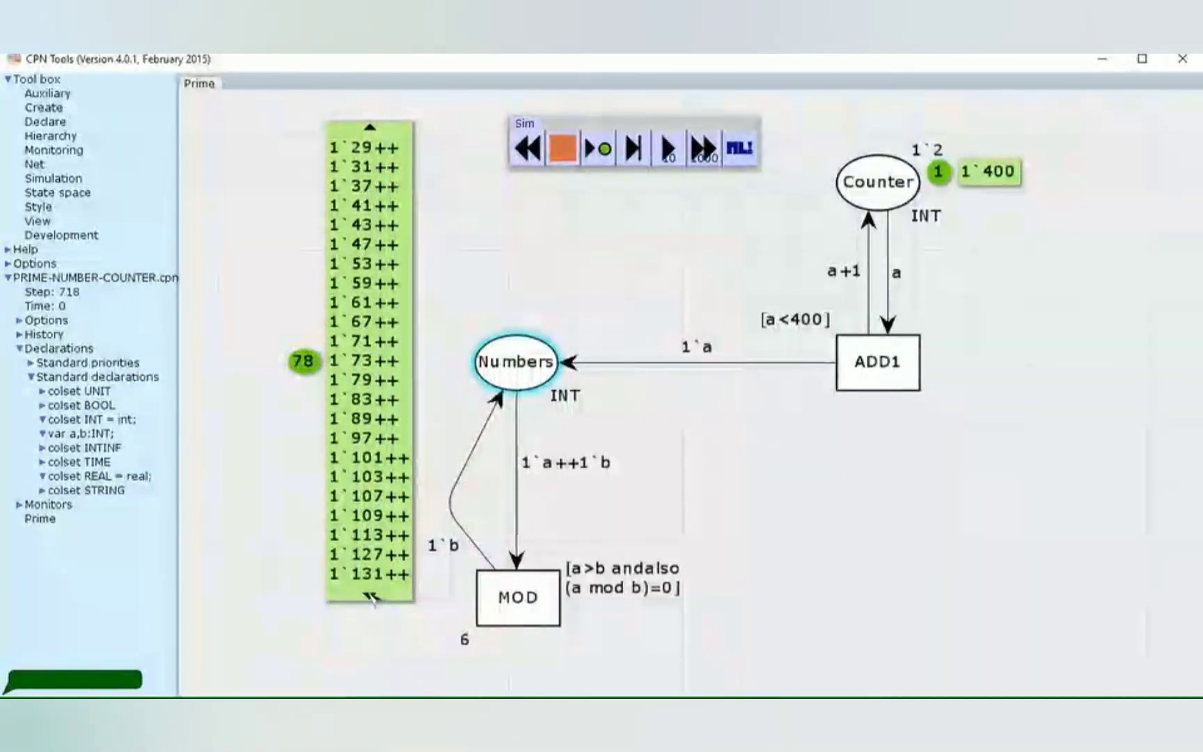
click(369, 596)
click(370, 596)
click(369, 596)
click(370, 597)
click(369, 596)
click(370, 596)
click(370, 596)
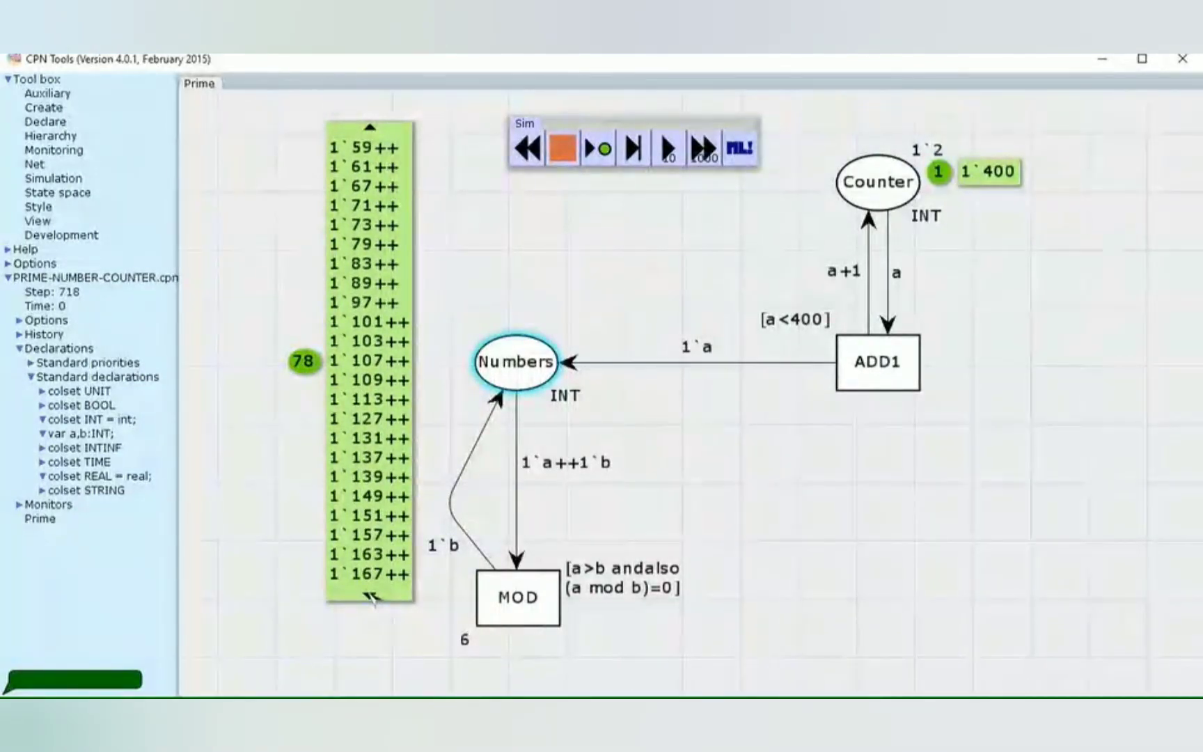
click(369, 596)
click(370, 596)
click(369, 597)
click(369, 595)
click(370, 595)
click(369, 596)
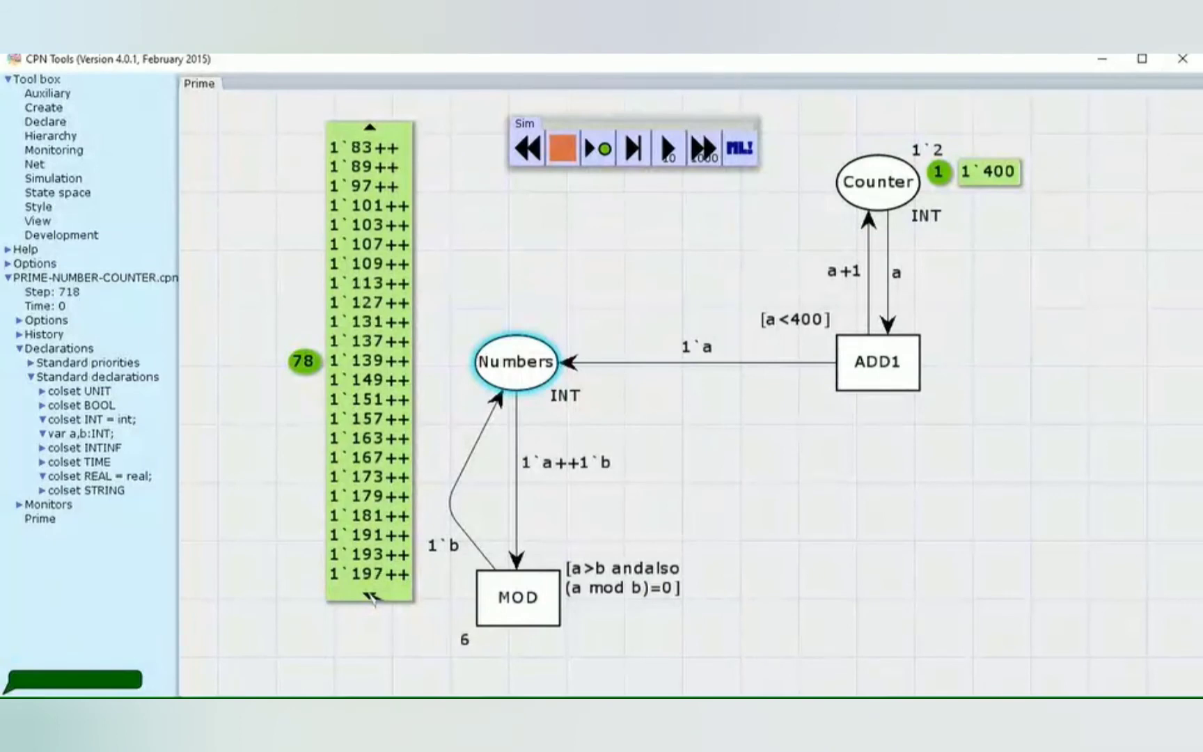
click(370, 596)
click(369, 597)
click(370, 596)
click(369, 596)
click(370, 596)
click(370, 596)
click(370, 597)
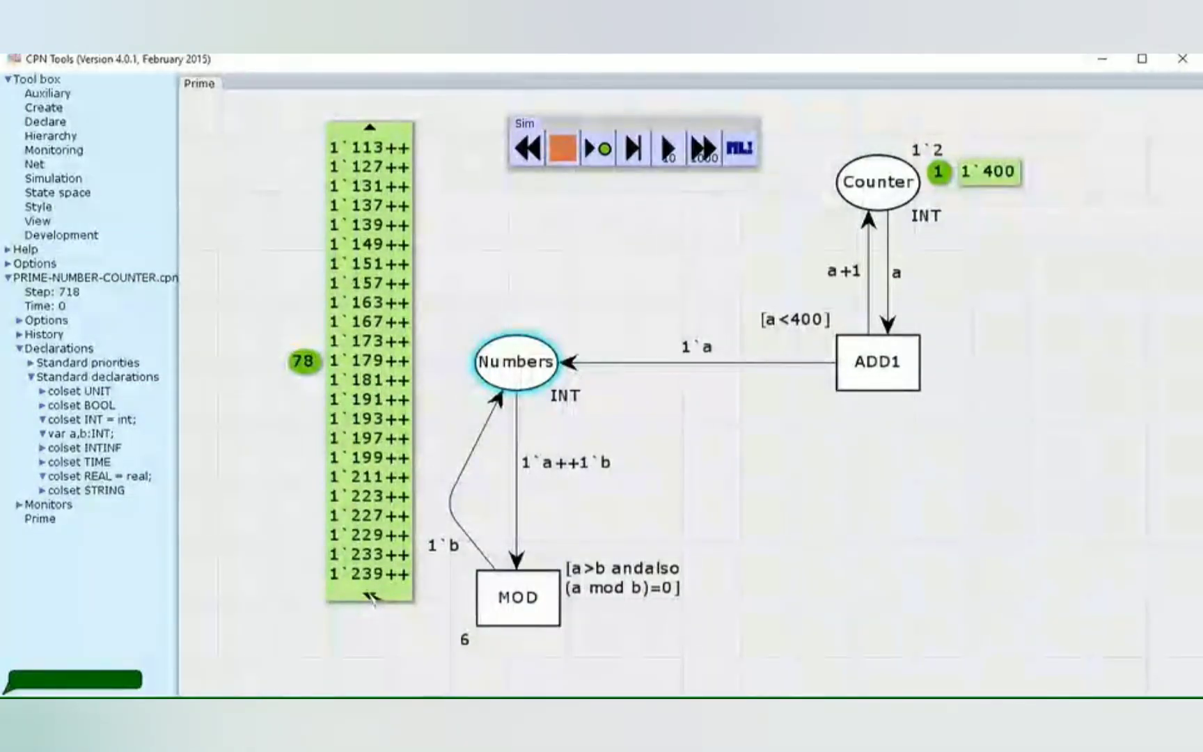
click(369, 596)
click(369, 596)
click(369, 596)
click(369, 596)
click(370, 596)
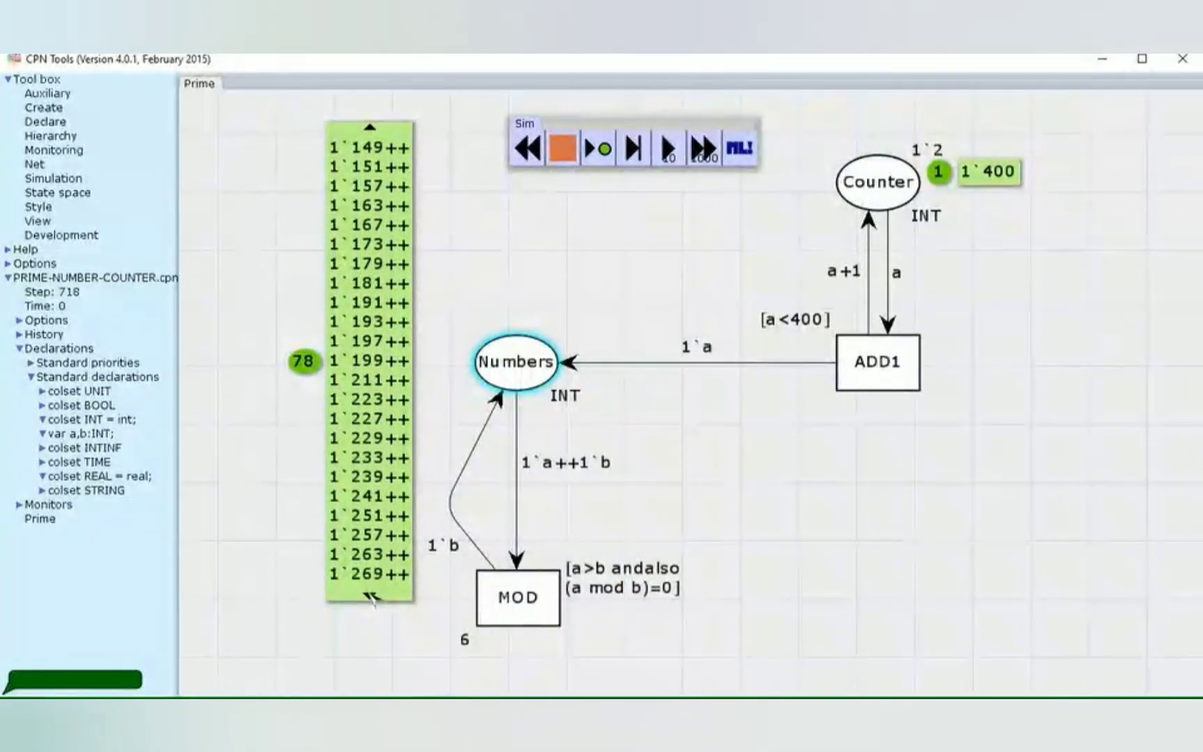
click(369, 597)
click(369, 596)
click(369, 596)
click(370, 596)
click(369, 596)
click(370, 596)
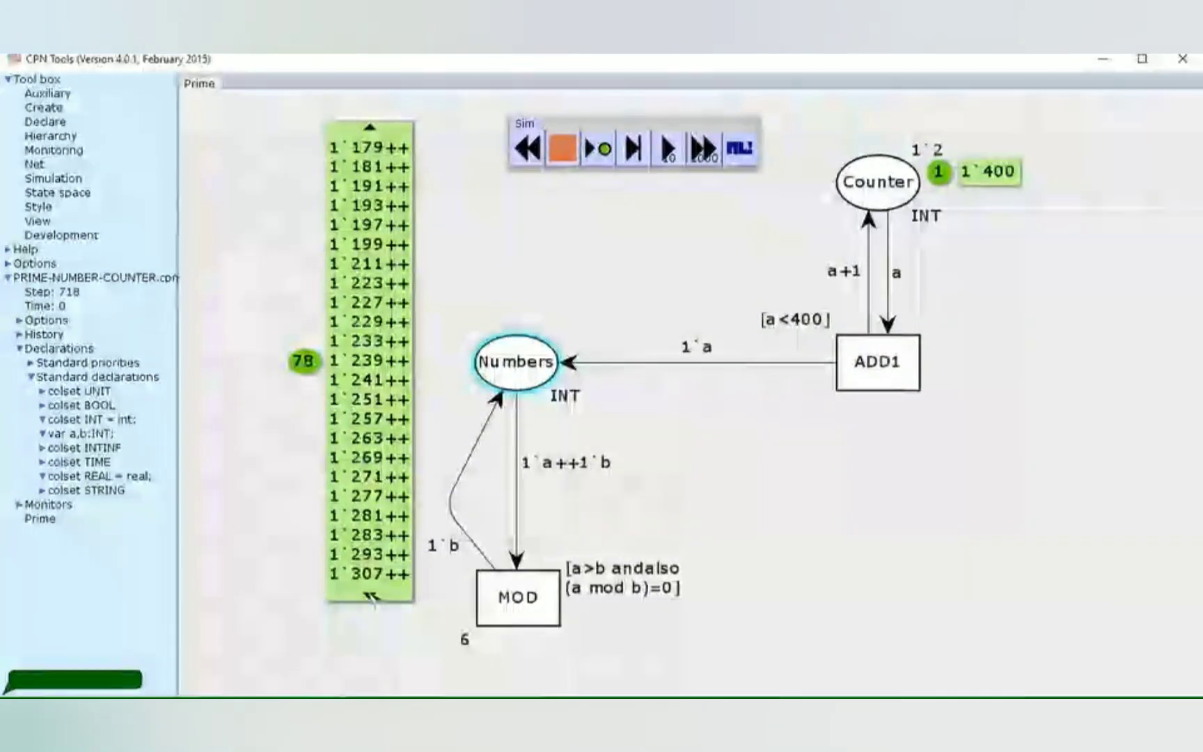
click(369, 596)
click(370, 596)
click(369, 596)
click(370, 596)
click(370, 596)
click(369, 596)
click(370, 596)
click(370, 596)
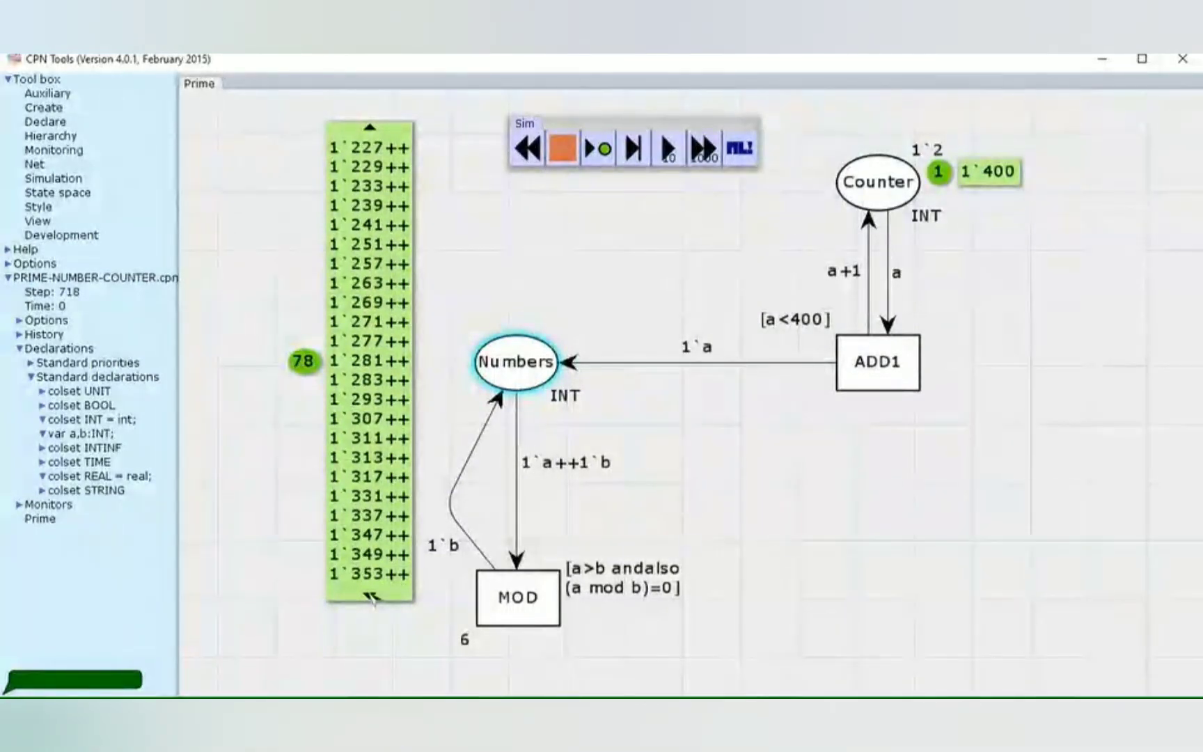
click(369, 596)
click(369, 595)
click(370, 596)
click(369, 596)
click(370, 596)
click(370, 596)
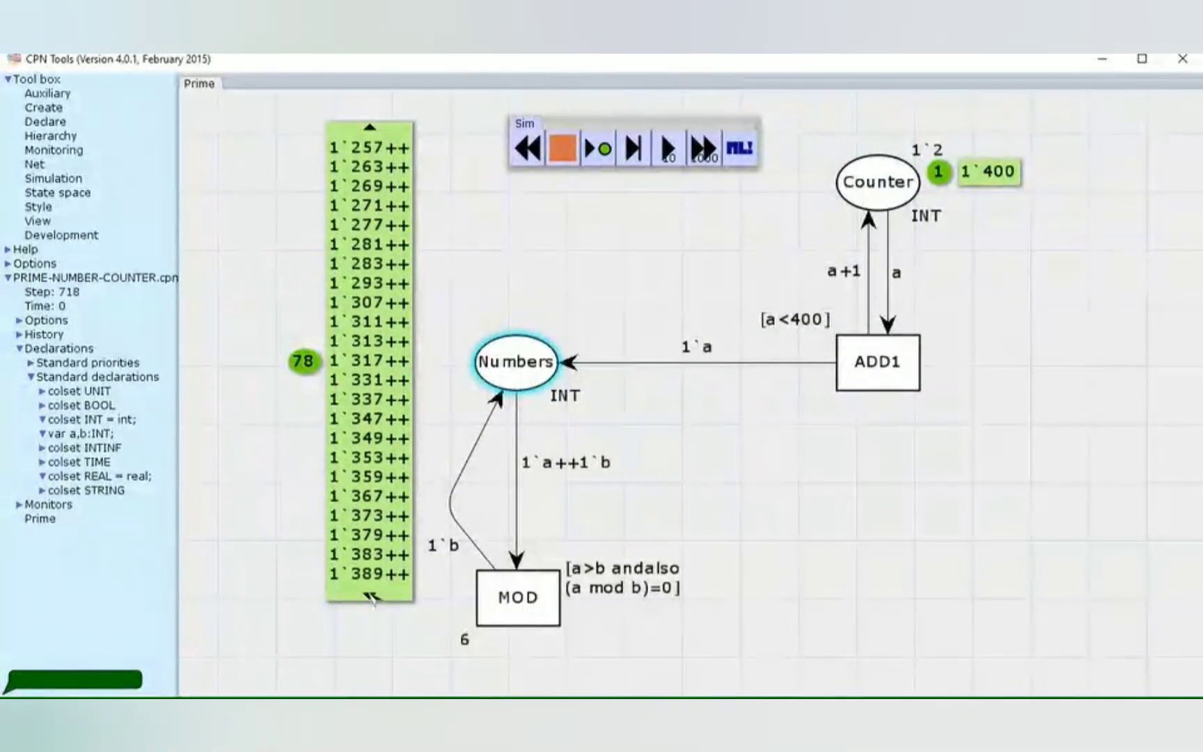
click(369, 597)
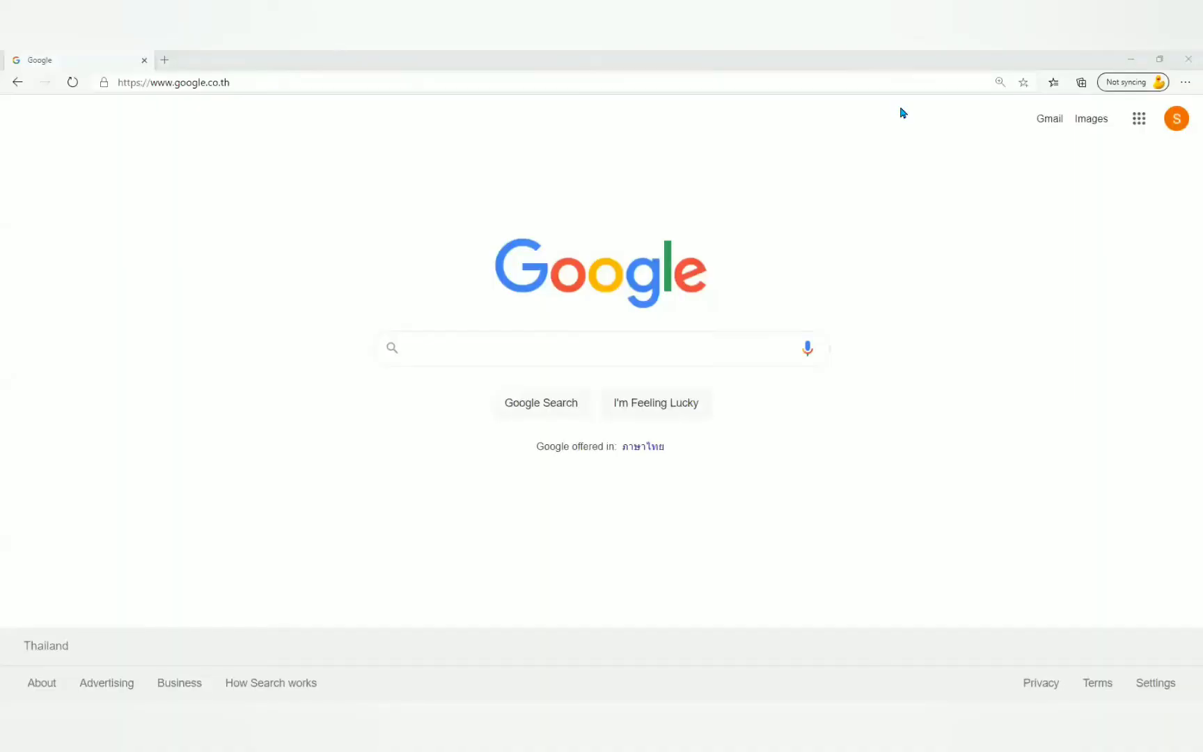
Step: In the web browser, search Google for "prime numbers 301-400" and view EasyCalculation's prime numbers table for that range at 125% zoom
click(733, 348)
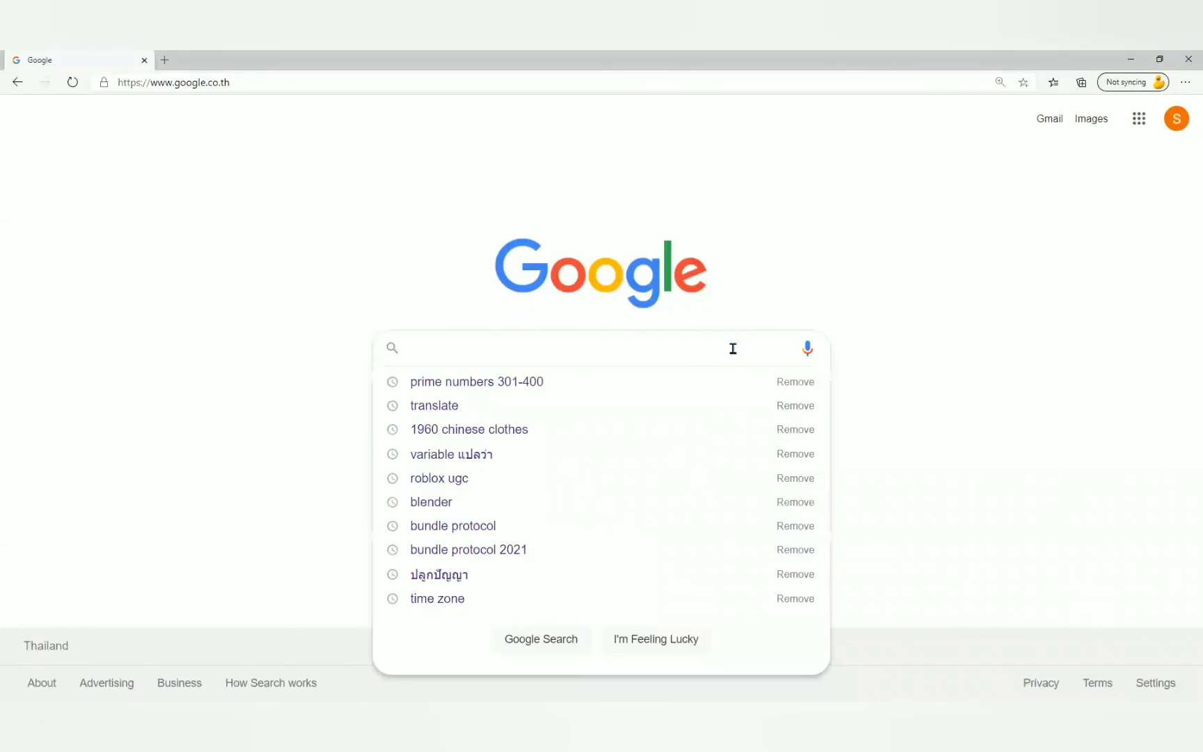
text(prime numbers 301-400)
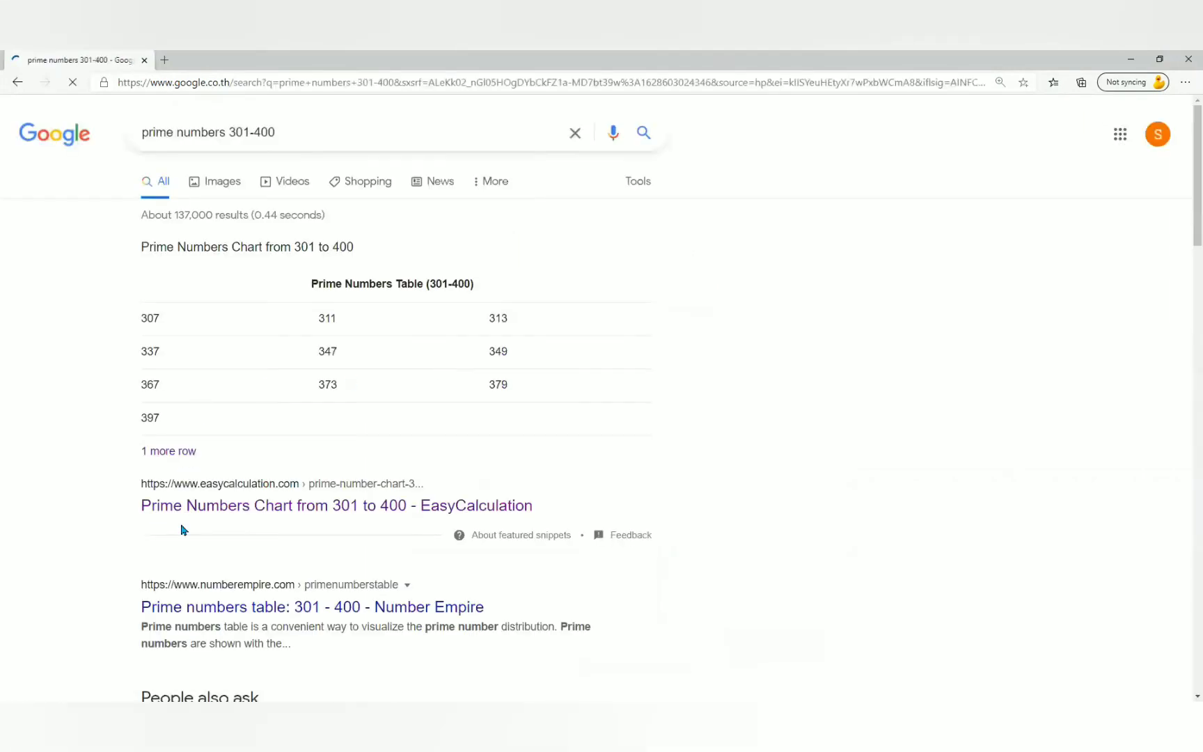
click(243, 478)
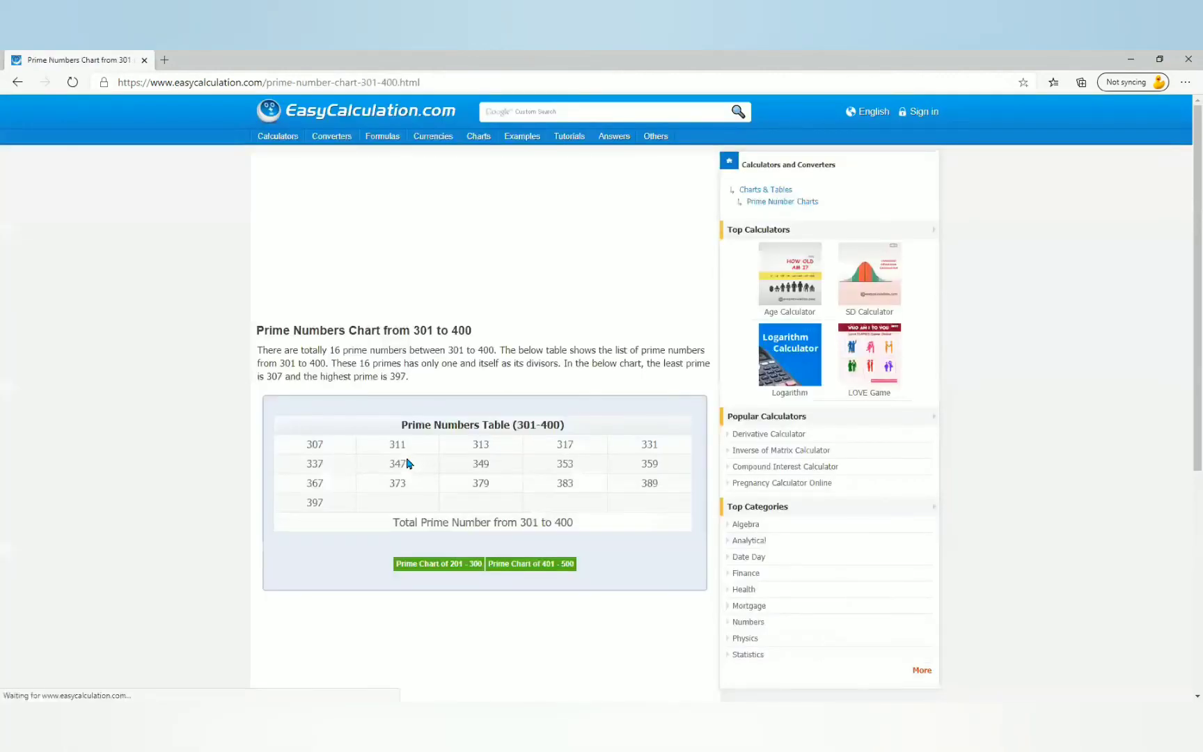
key(ctrl+plus)
key(ctrl+plus)
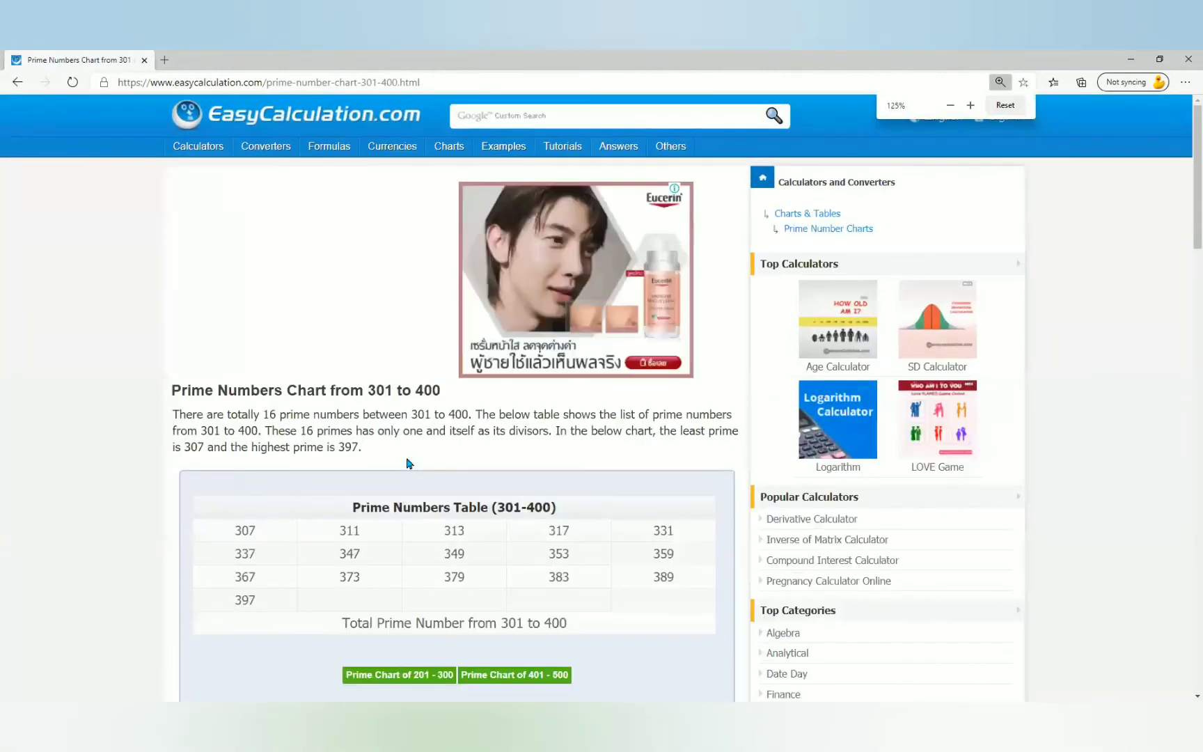
scroll(556, 345, down, 2)
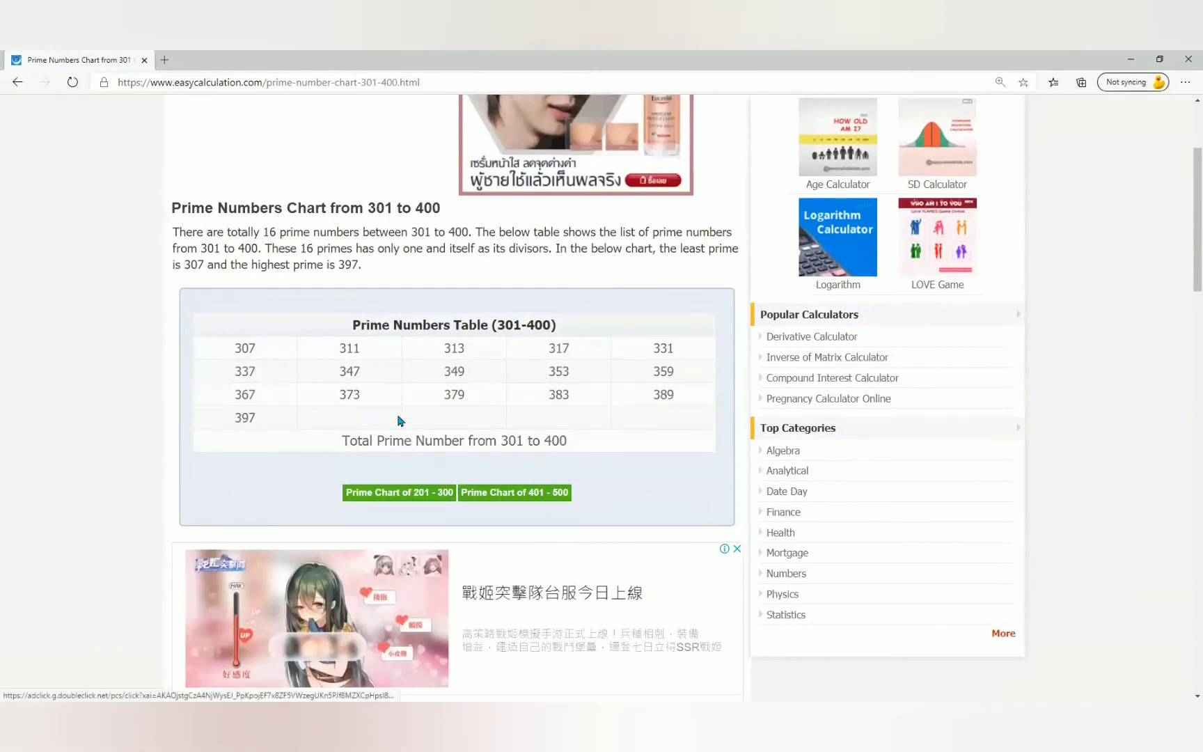